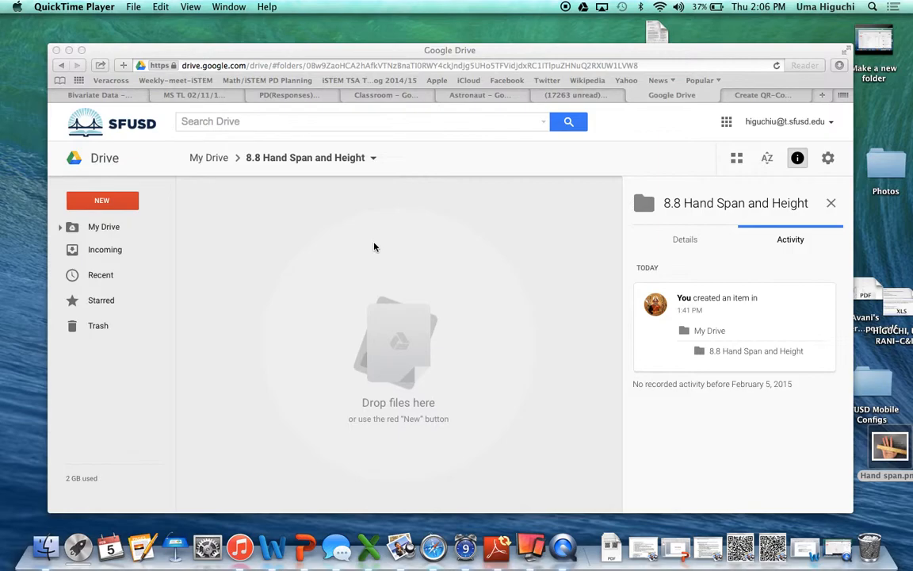
- Create a new Google Form in the "8.8 Hand Span and Height" folder
{"action": "left_click", "coordinate": [113, 204]}
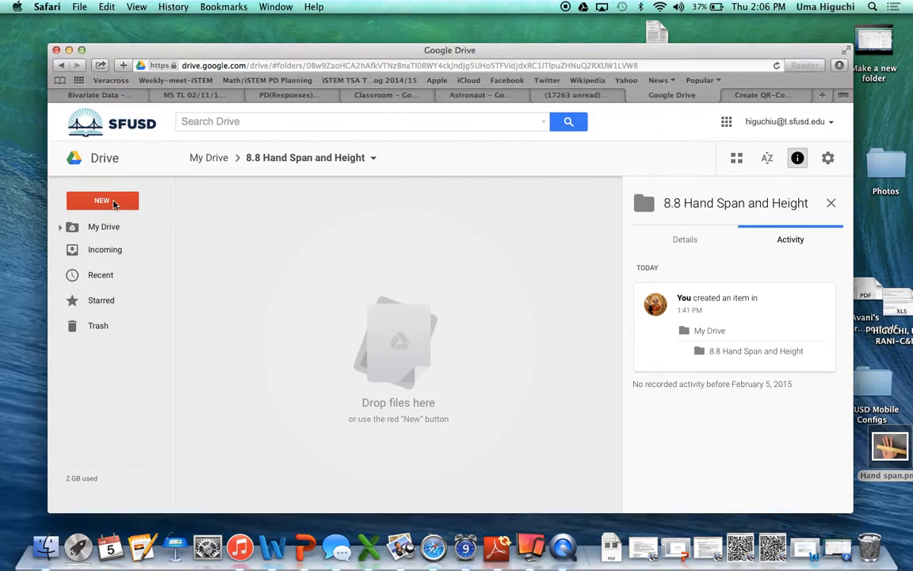
{"action": "left_click", "coordinate": [114, 204]}
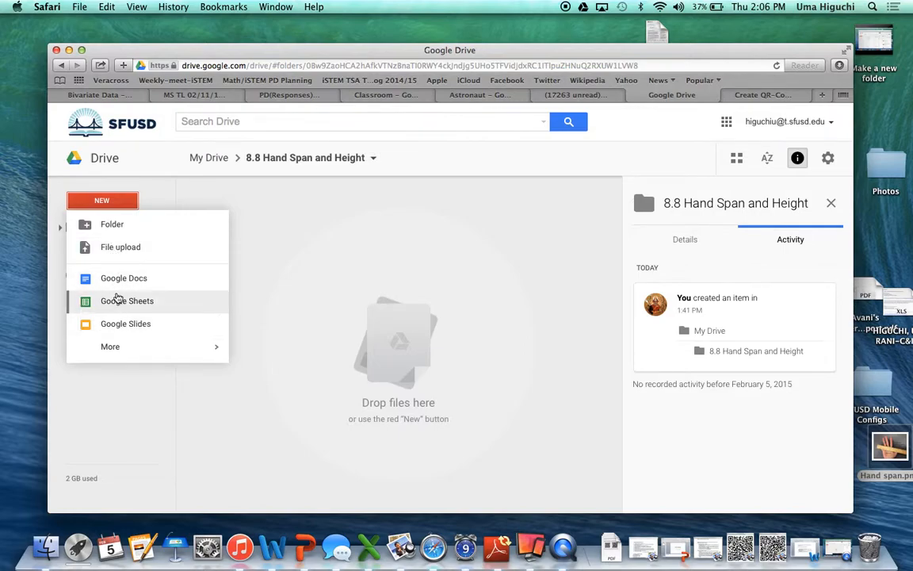
{"action": "mouse_move", "coordinate": [116, 358]}
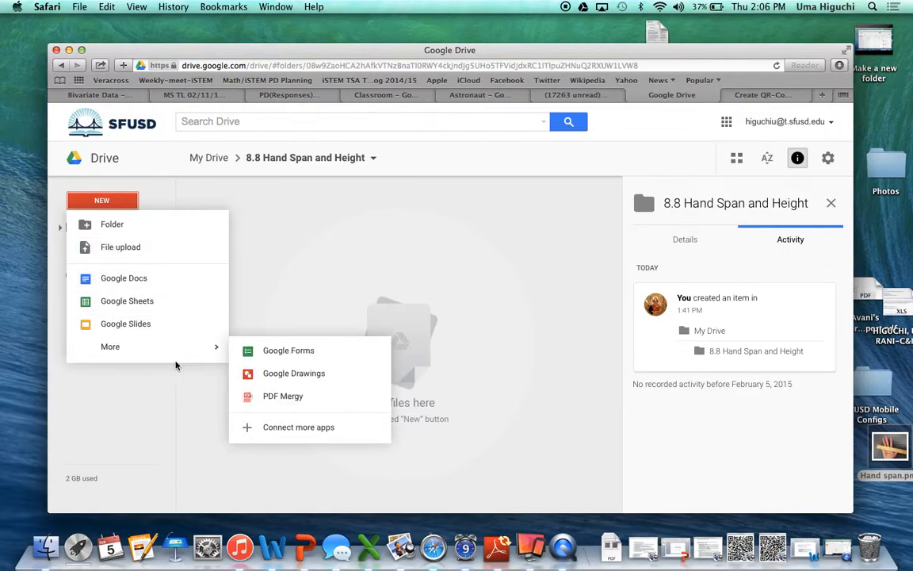
{"action": "left_click", "coordinate": [273, 356]}
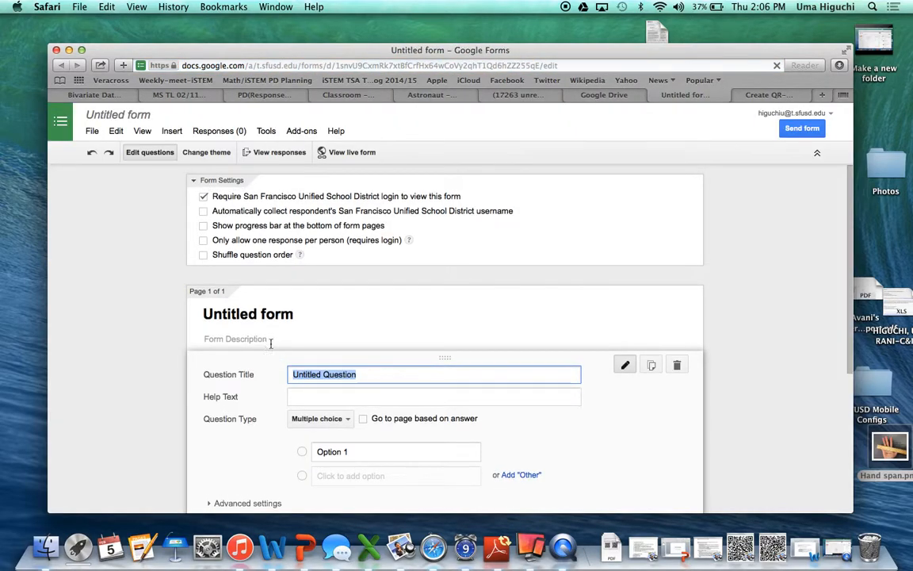
- Rename the form as "Student Hand Span & Height" and stop requiring a San Francisco Unified School District login to view it
{"action": "left_click", "coordinate": [135, 115]}
{"action": "left_click", "coordinate": [135, 116]}
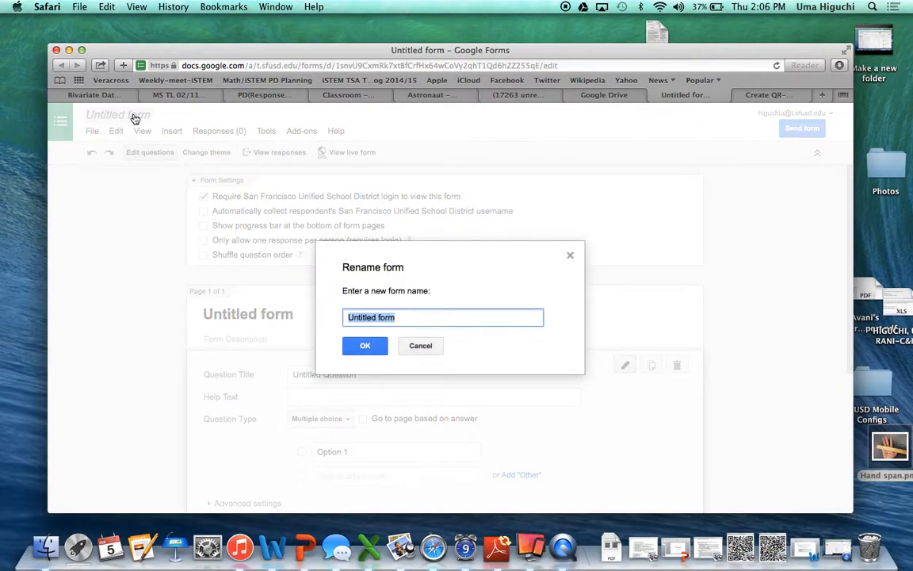
{"action": "type", "text": "Student Hand Spand"}
{"action": "key", "text": "BackSpace"}
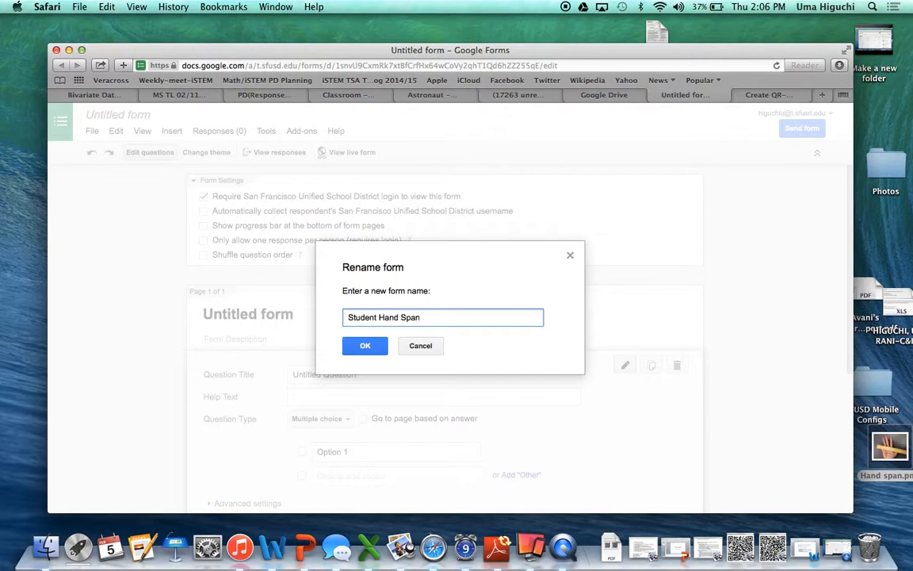
{"action": "type", "text": "& Height"}
{"action": "left_click", "coordinate": [353, 348]}
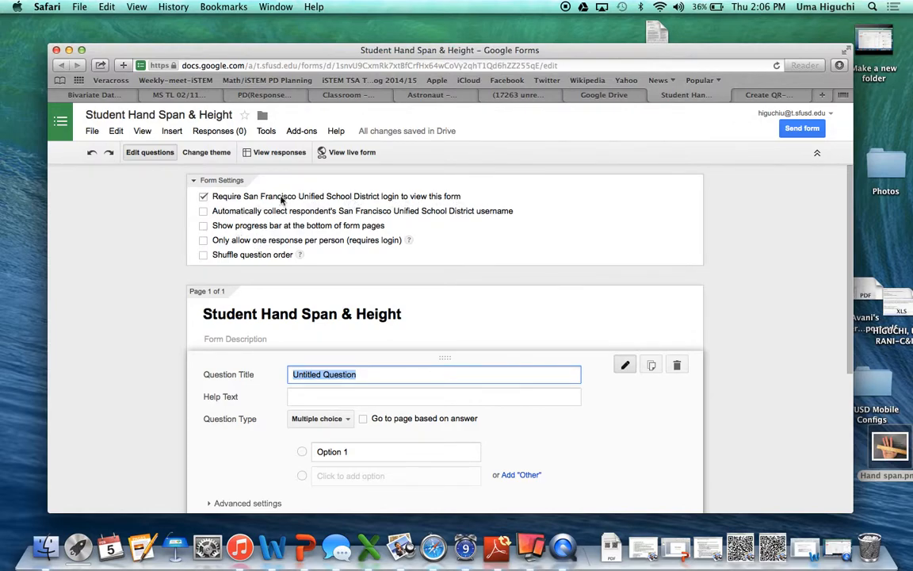
{"action": "left_click", "coordinate": [205, 197]}
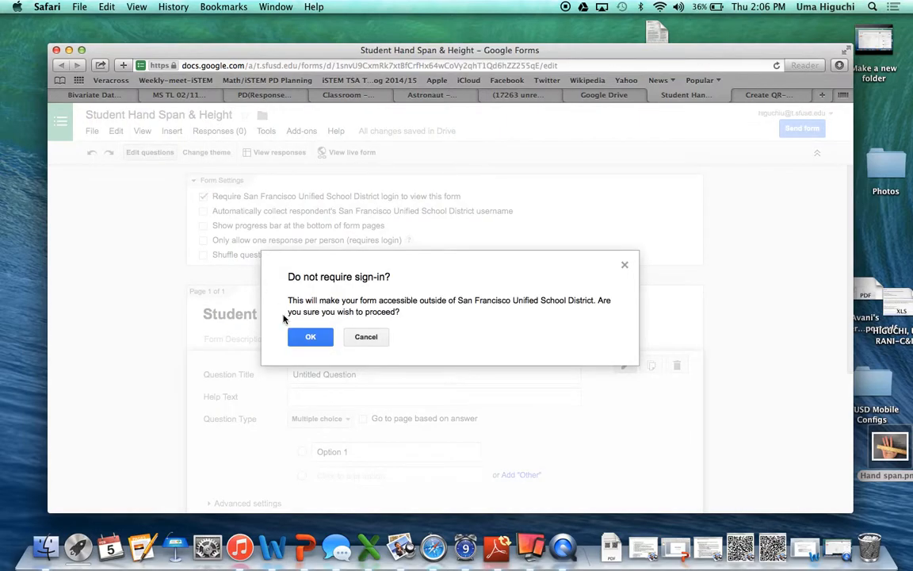
{"action": "left_click", "coordinate": [315, 339]}
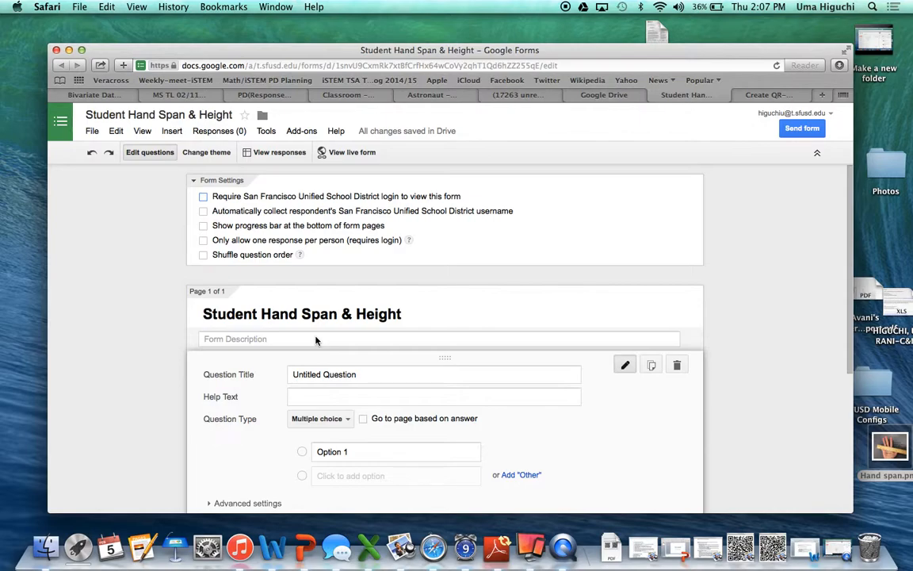
- Title the first question "Period" and give it the help text "Please enter your Period # here."
{"action": "scroll", "coordinate": [316, 340], "scroll_direction": "down", "scroll_amount": 3}
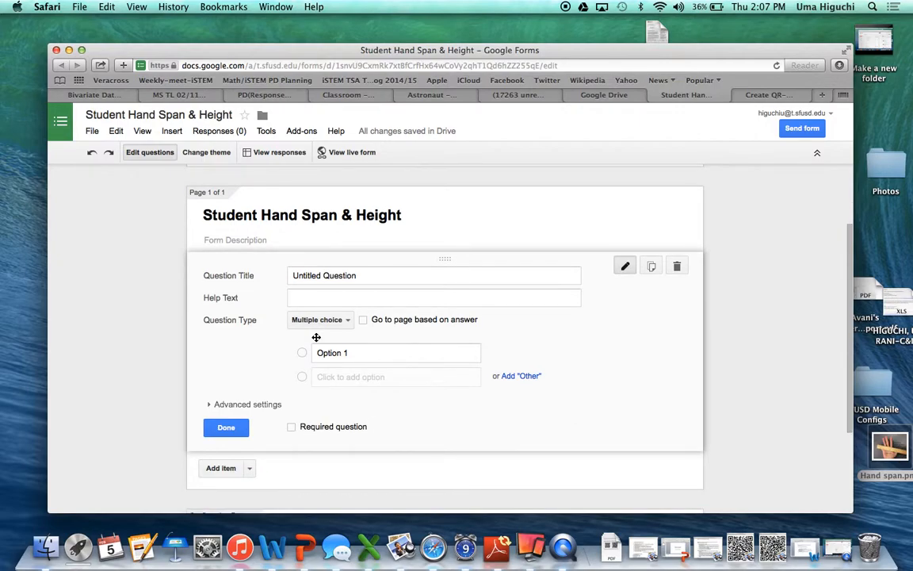
{"action": "left_click", "coordinate": [338, 276]}
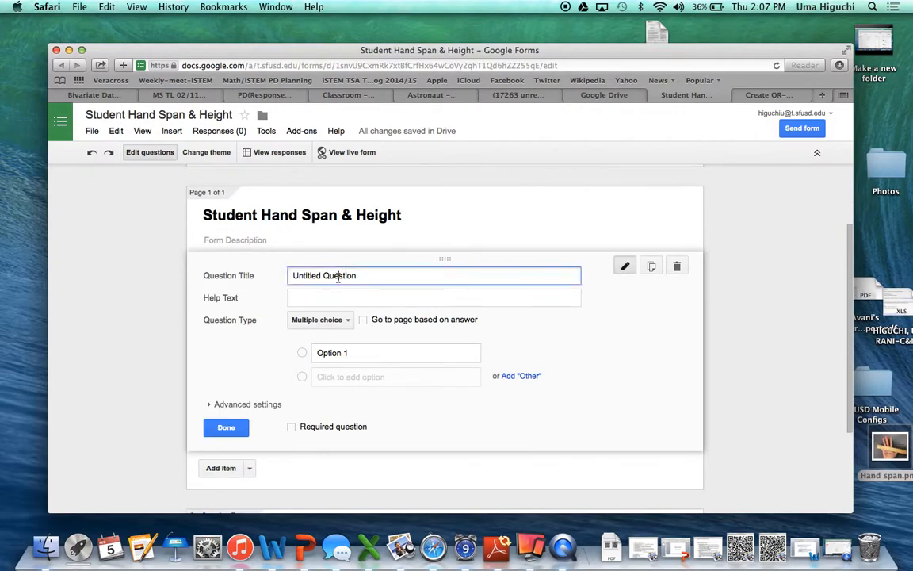
{"action": "double_click", "coordinate": [338, 276]}
{"action": "triple_click", "coordinate": [338, 276]}
{"action": "type", "text": "Period"}
{"action": "left_click", "coordinate": [337, 299]}
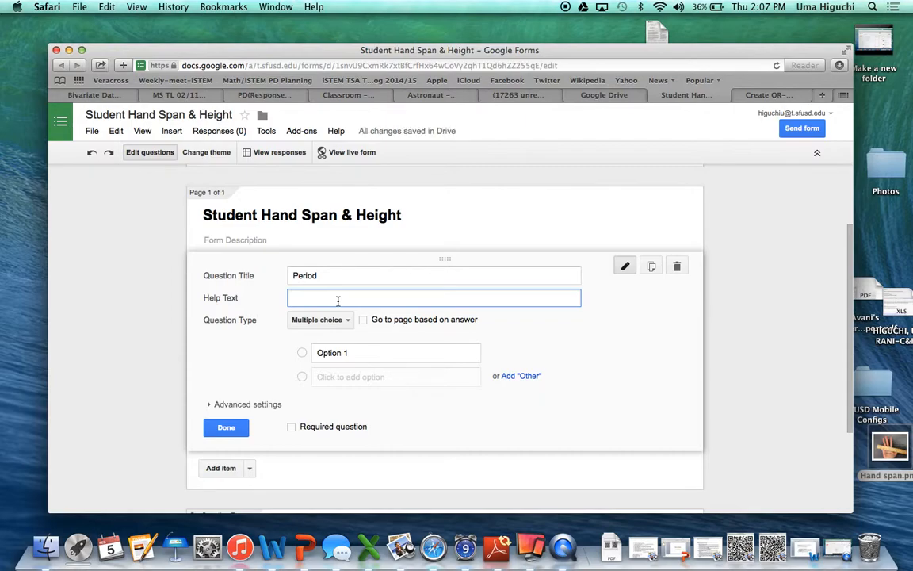
{"action": "type", "text": "Please ene"}
{"action": "key", "text": "BackSpace"}
{"action": "type", "text": "ter you r Period # here."}
- Set the Period question's type to Text, make it required, and finish editing it
{"action": "left_click", "coordinate": [347, 321]}
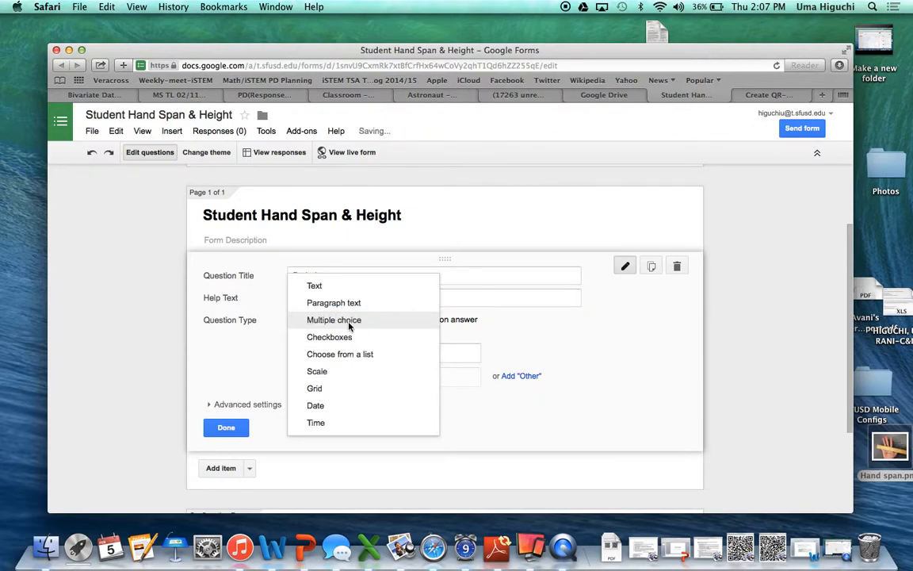
{"action": "left_click", "coordinate": [317, 287]}
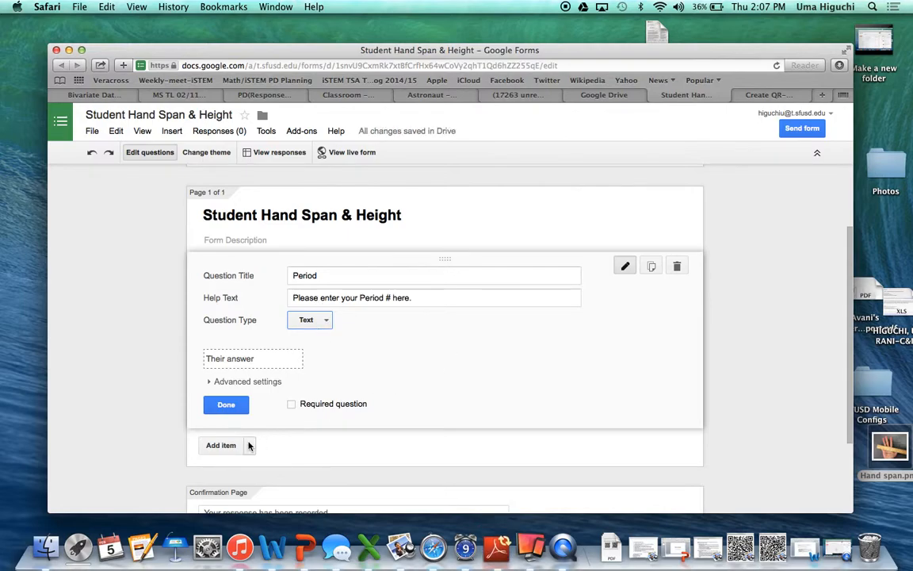
{"action": "left_click", "coordinate": [292, 405]}
{"action": "left_click", "coordinate": [225, 405]}
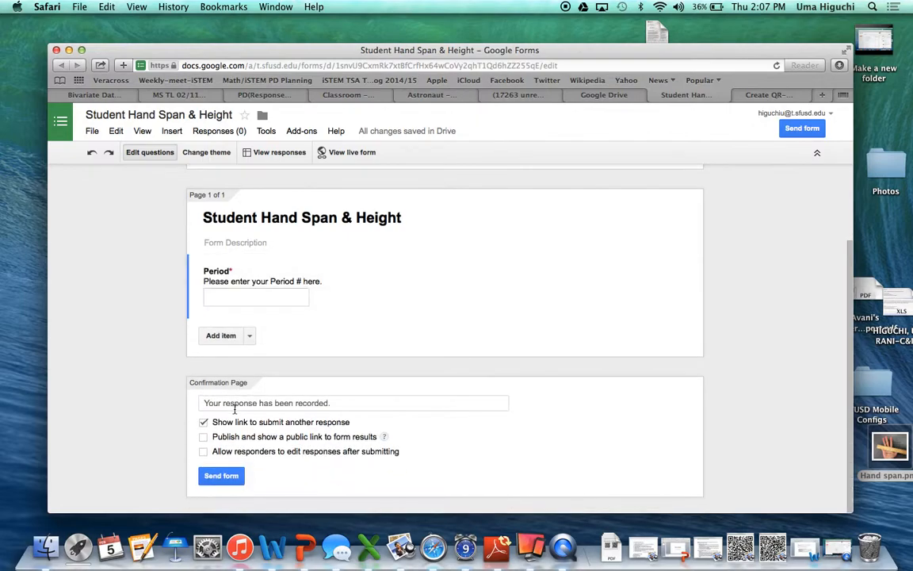
- Add a required question of type Text titled "Hand Span in cm." below the Period question
{"action": "left_click", "coordinate": [221, 336]}
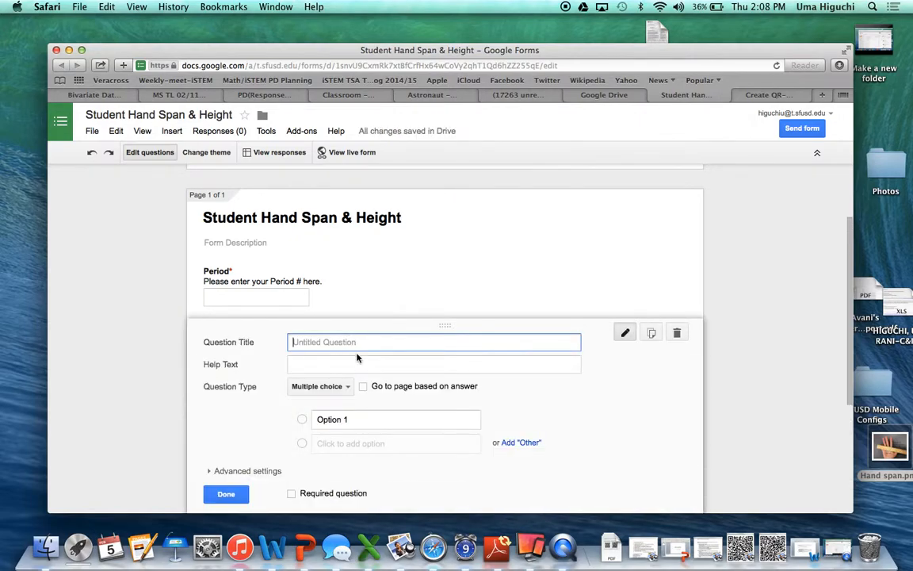
{"action": "type", "text": "Hand Span in cm."}
{"action": "left_click", "coordinate": [329, 364]}
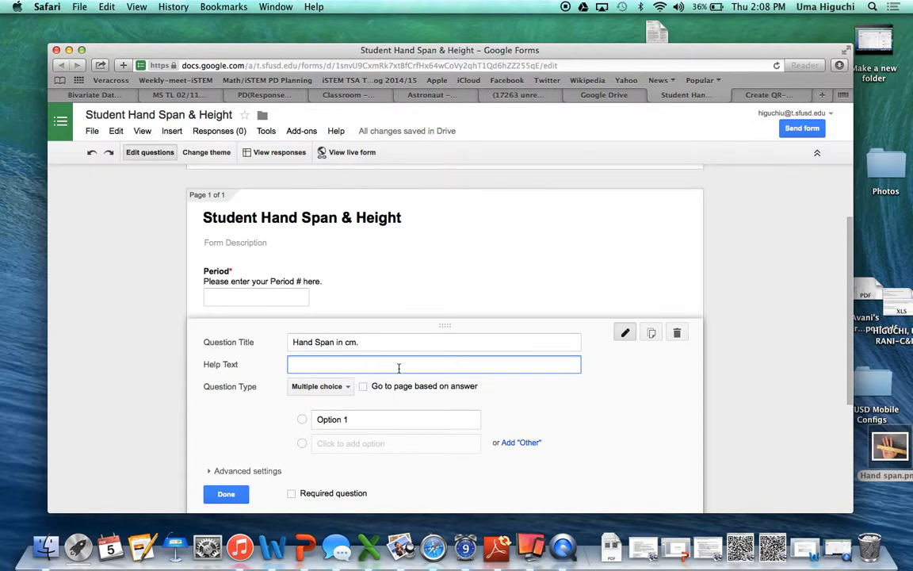
{"action": "scroll", "coordinate": [399, 367], "scroll_direction": "down", "scroll_amount": 3}
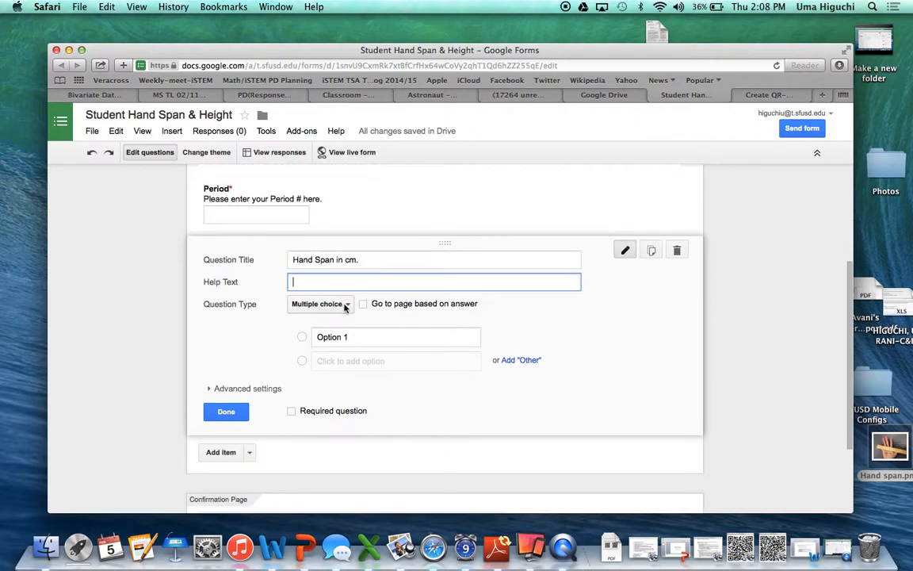
{"action": "left_click", "coordinate": [345, 306]}
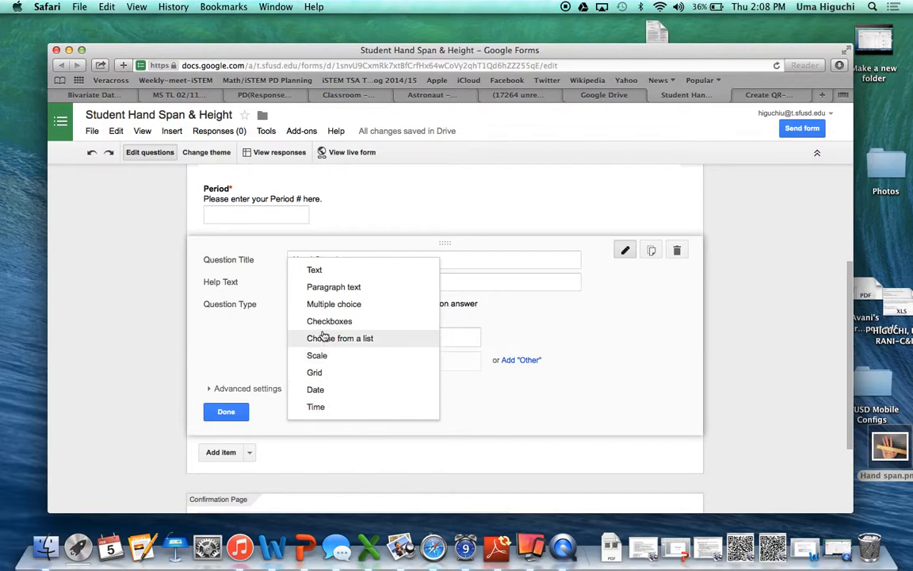
{"action": "left_click", "coordinate": [321, 271]}
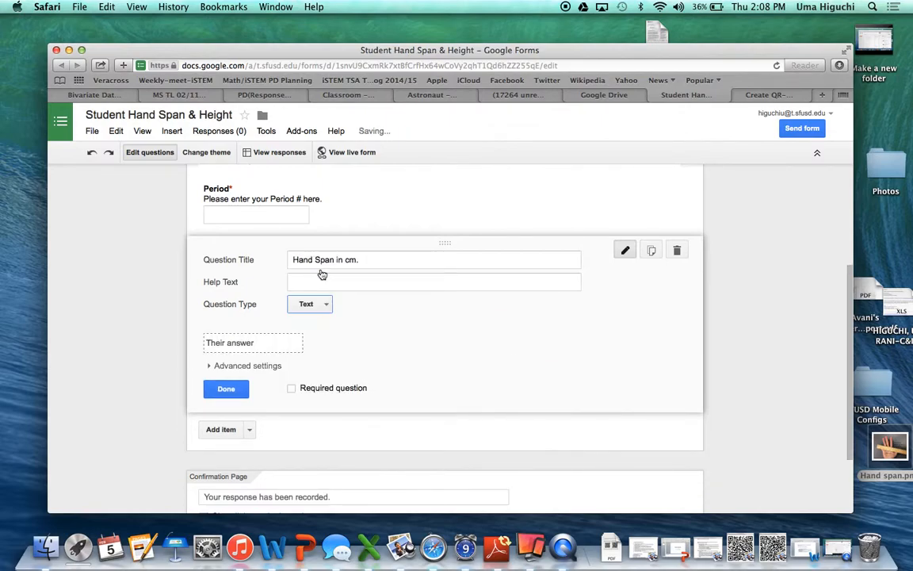
{"action": "left_click", "coordinate": [292, 387]}
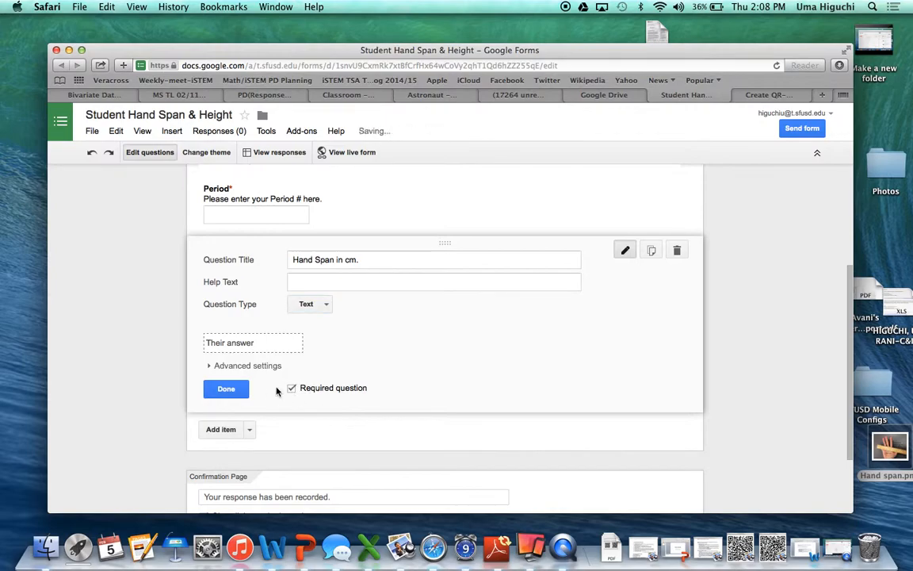
{"action": "left_click", "coordinate": [230, 389]}
- Add a third question titled "Height in inches." with no help text
{"action": "left_click", "coordinate": [228, 340]}
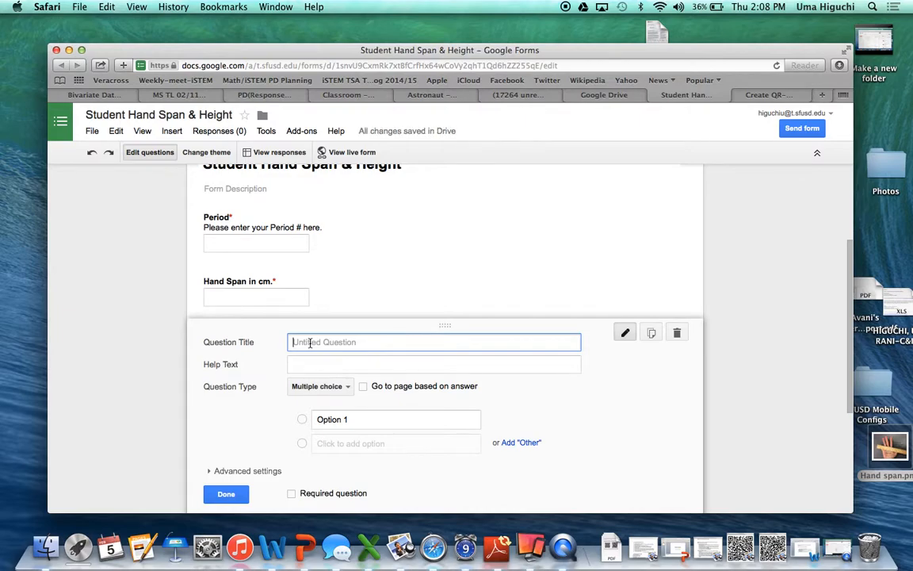
{"action": "type", "text": "Height"}
{"action": "left_click", "coordinate": [317, 365]}
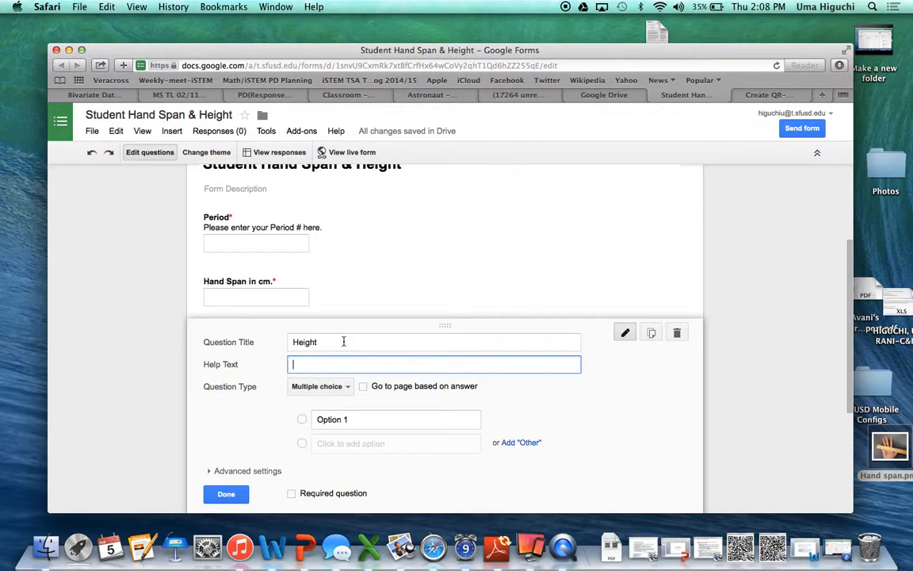
{"action": "left_click", "coordinate": [343, 341]}
{"action": "type", "text": "in"}
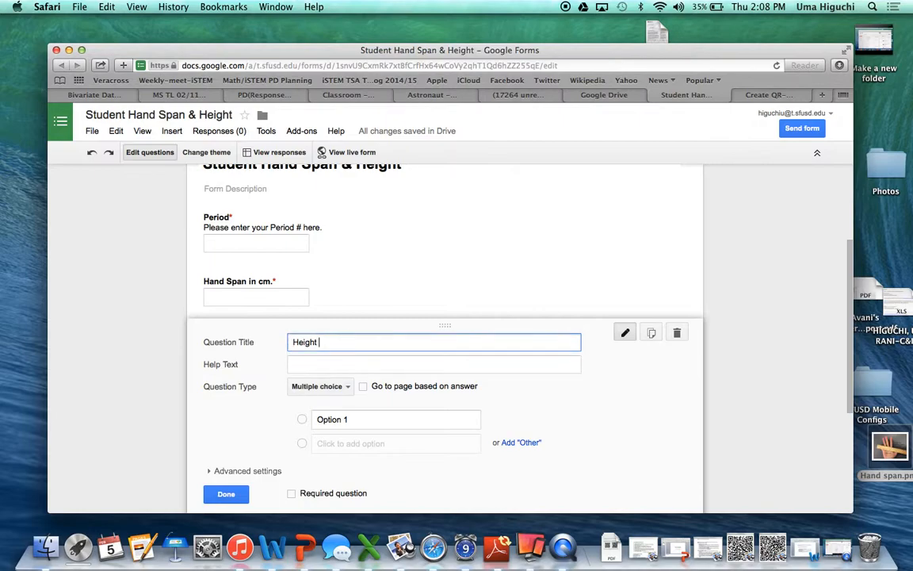
{"action": "type", "text": " inches."}
{"action": "left_click", "coordinate": [352, 365]}
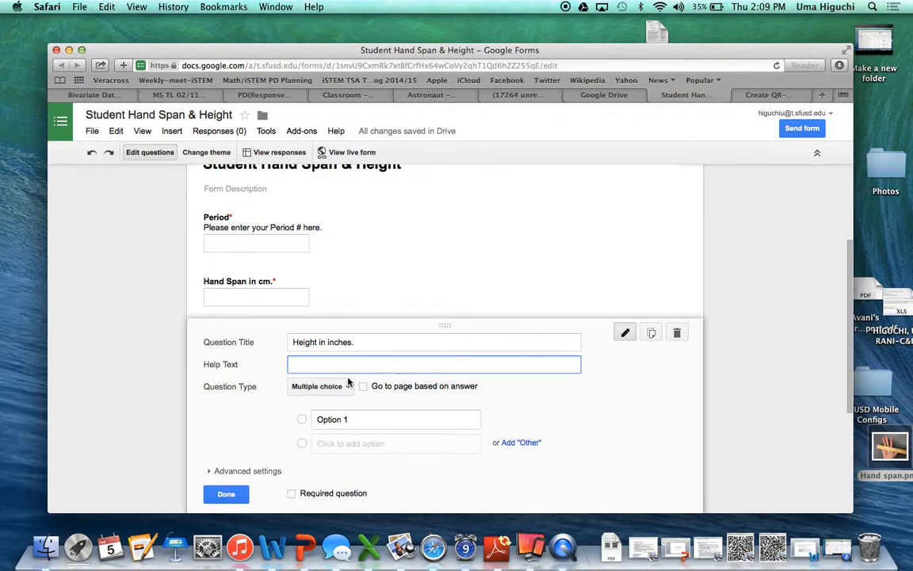
- Set the height question's type to Text, make it required, and finish editing it
{"action": "left_click", "coordinate": [345, 386]}
{"action": "left_click", "coordinate": [333, 355]}
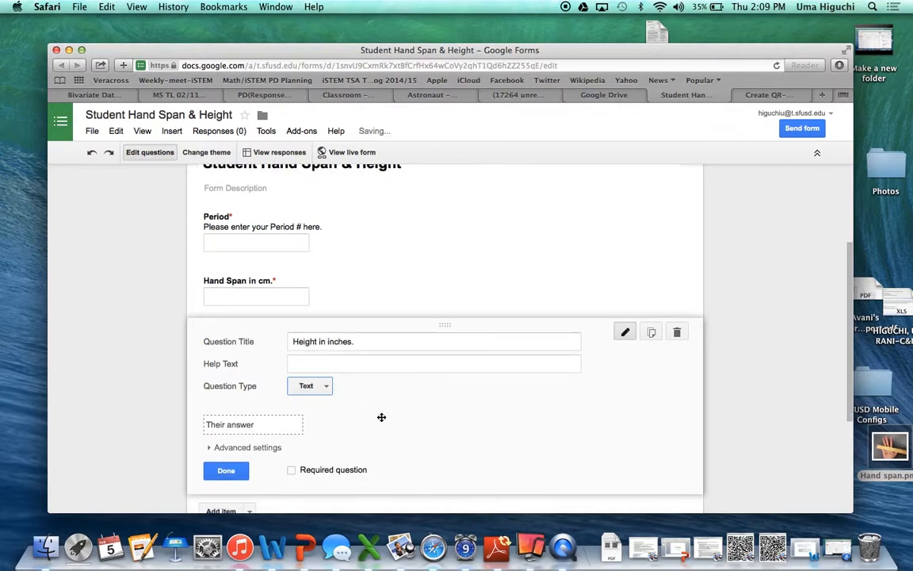
{"action": "scroll", "coordinate": [381, 418], "scroll_direction": "down", "scroll_amount": 3}
{"action": "left_click", "coordinate": [291, 370]}
{"action": "left_click", "coordinate": [231, 370]}
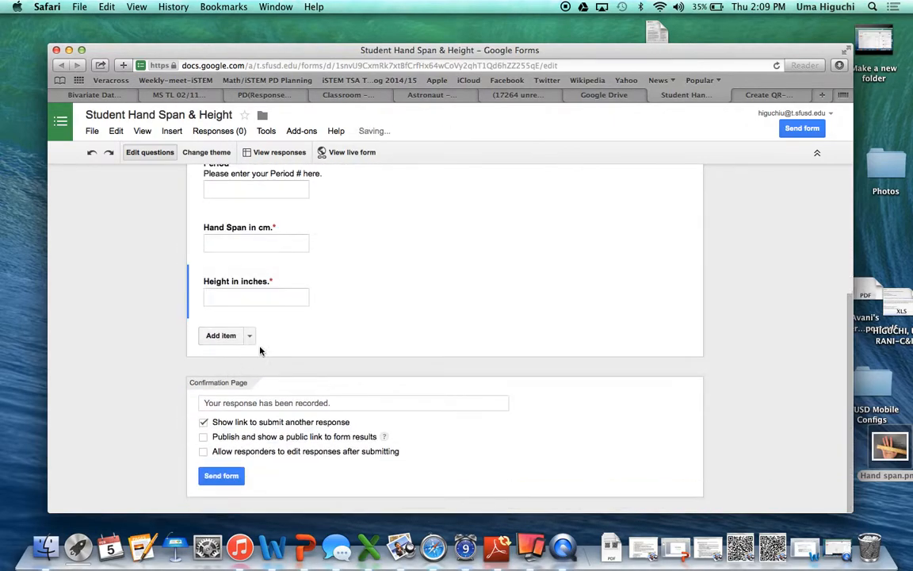
{"action": "scroll", "coordinate": [366, 314], "scroll_direction": "up", "scroll_amount": 3}
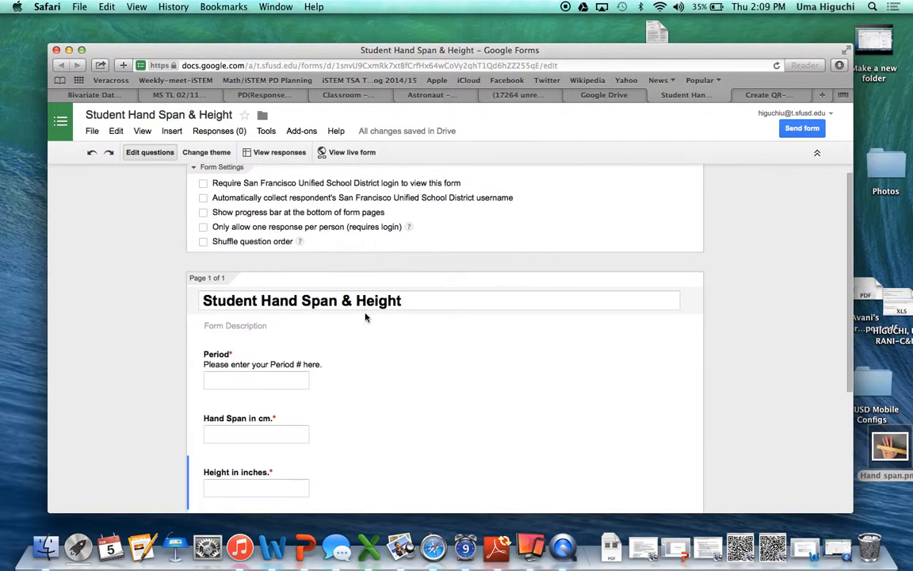
{"action": "scroll", "coordinate": [366, 314], "scroll_direction": "down", "scroll_amount": 3}
{"action": "scroll", "coordinate": [366, 313], "scroll_direction": "up", "scroll_amount": 2}
{"action": "scroll", "coordinate": [311, 341], "scroll_direction": "down", "scroll_amount": 2}
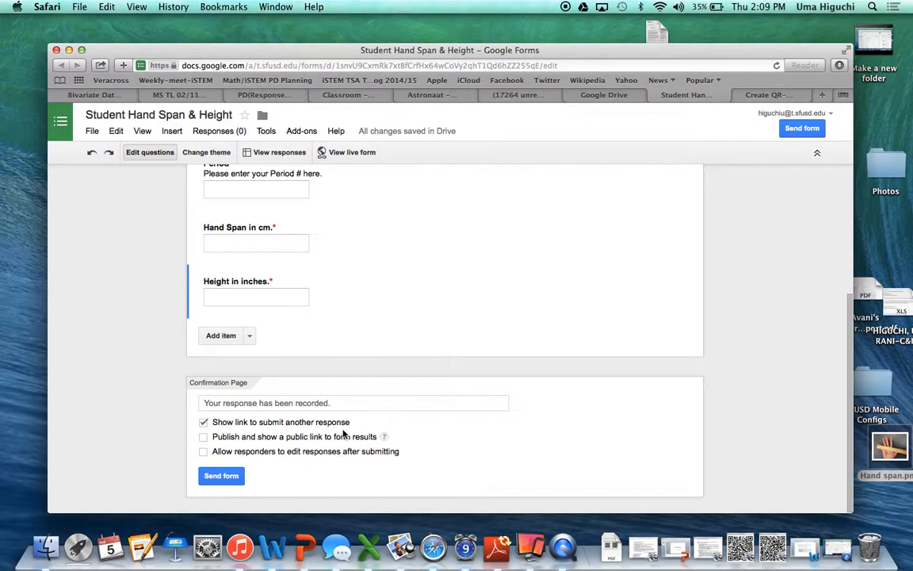
{"action": "scroll", "coordinate": [344, 434], "scroll_direction": "up", "scroll_amount": 5}
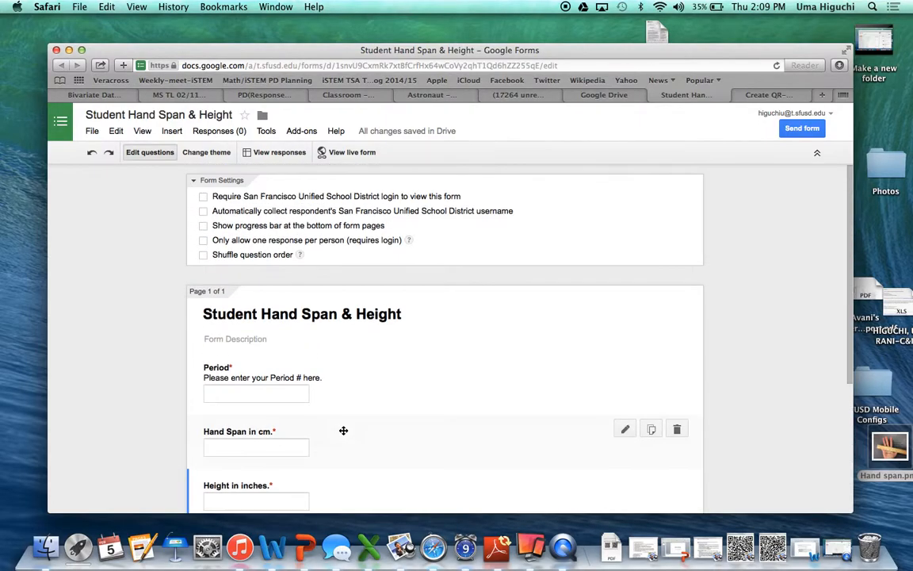
- Apply the Birthday Cats theme to the form and return to editing its questions
{"action": "left_click", "coordinate": [213, 155]}
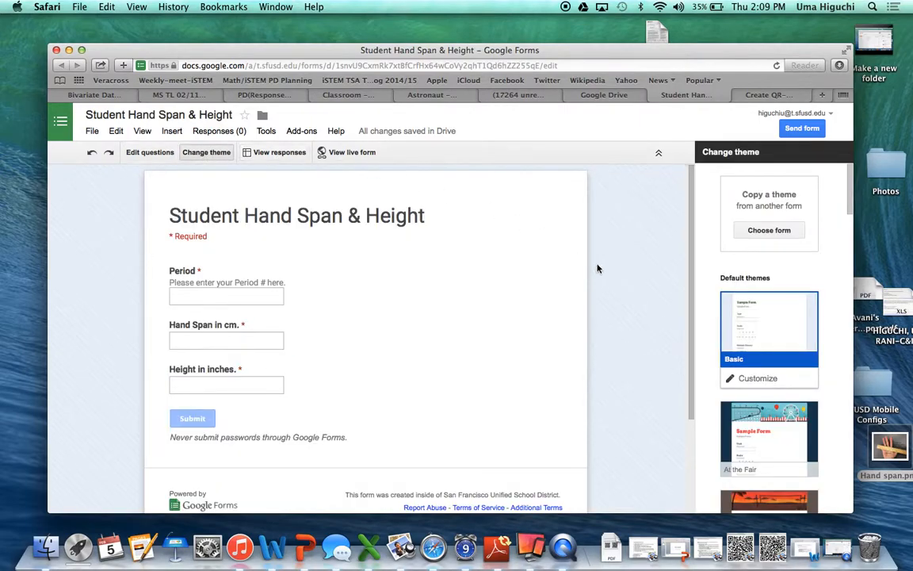
{"action": "scroll", "coordinate": [719, 333], "scroll_direction": "down", "scroll_amount": 8}
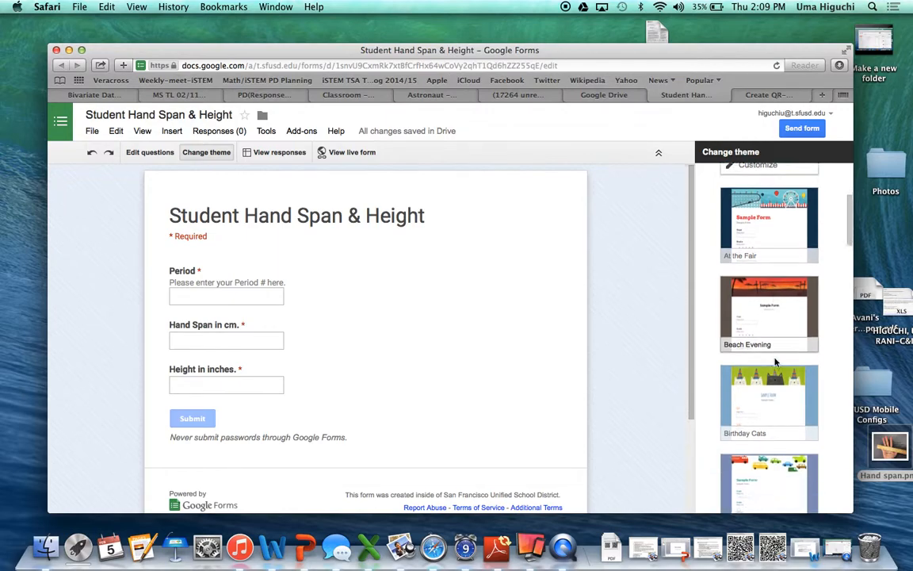
{"action": "left_click", "coordinate": [767, 313]}
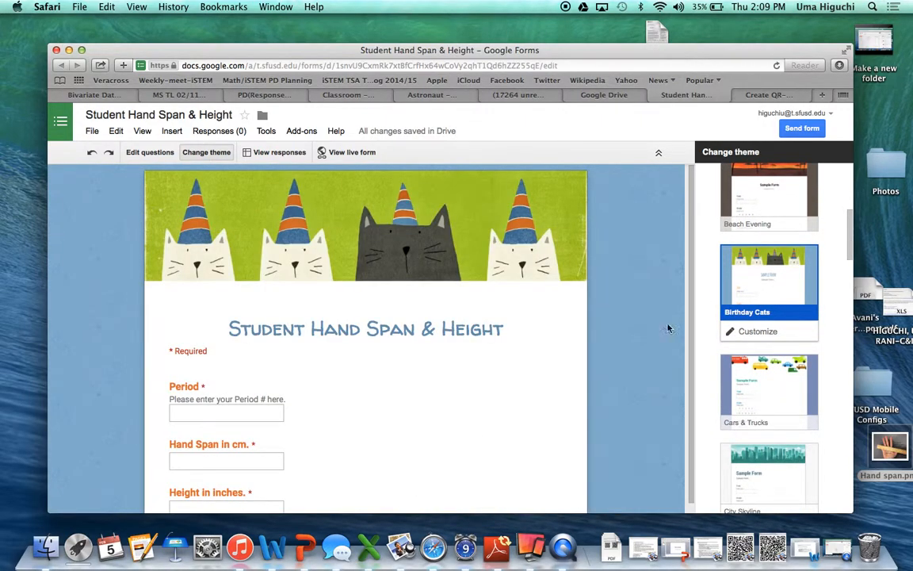
{"action": "scroll", "coordinate": [484, 442], "scroll_direction": "down", "scroll_amount": 1}
{"action": "scroll", "coordinate": [485, 443], "scroll_direction": "up", "scroll_amount": 1}
{"action": "left_click", "coordinate": [150, 152]}
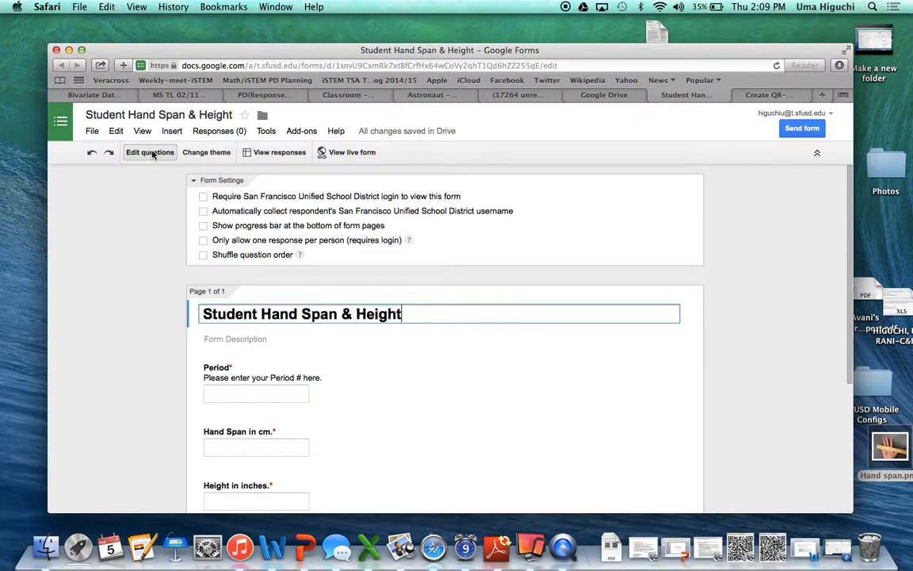
{"action": "scroll", "coordinate": [341, 372], "scroll_direction": "down", "scroll_amount": 5}
{"action": "scroll", "coordinate": [341, 373], "scroll_direction": "up", "scroll_amount": 5}
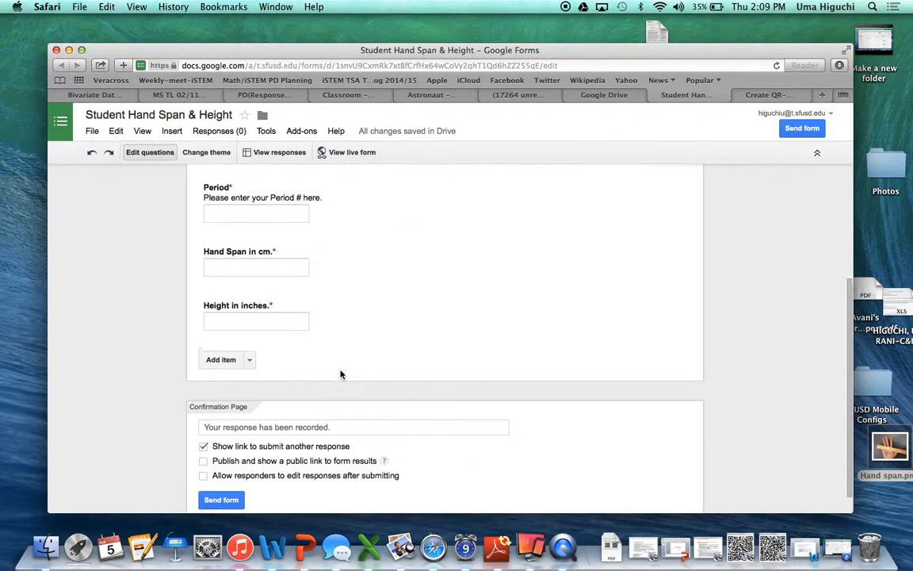